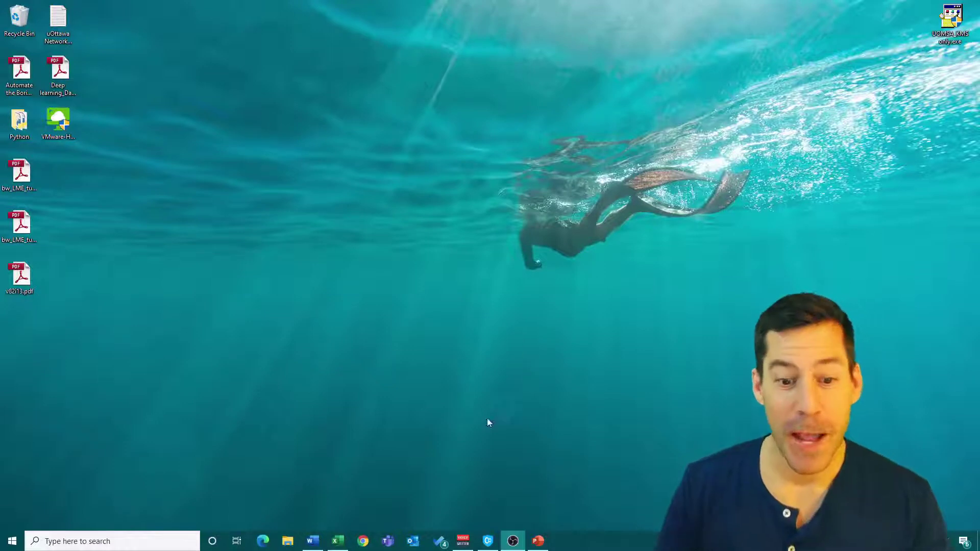
- In Chrome, go to studentlabs.uottawa.ca to reach the VMware Horizon landing page
{"action": "left_click", "coordinate": [362, 541]}
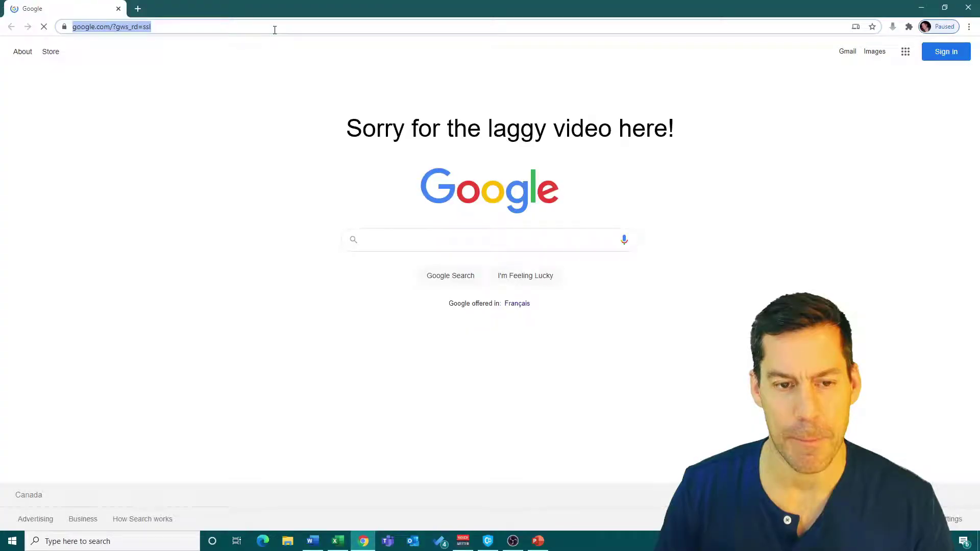
{"action": "type", "text": "stu"}
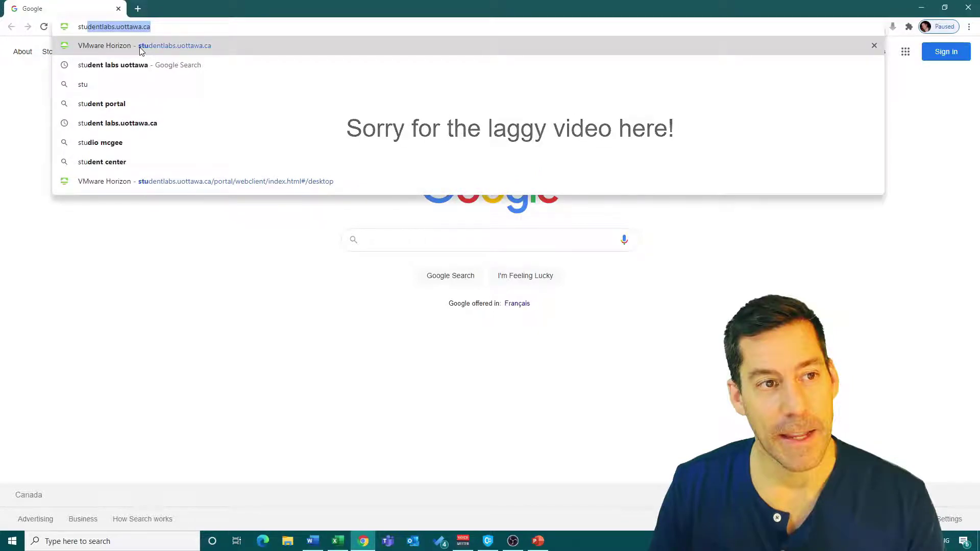
{"action": "left_click", "coordinate": [139, 45]}
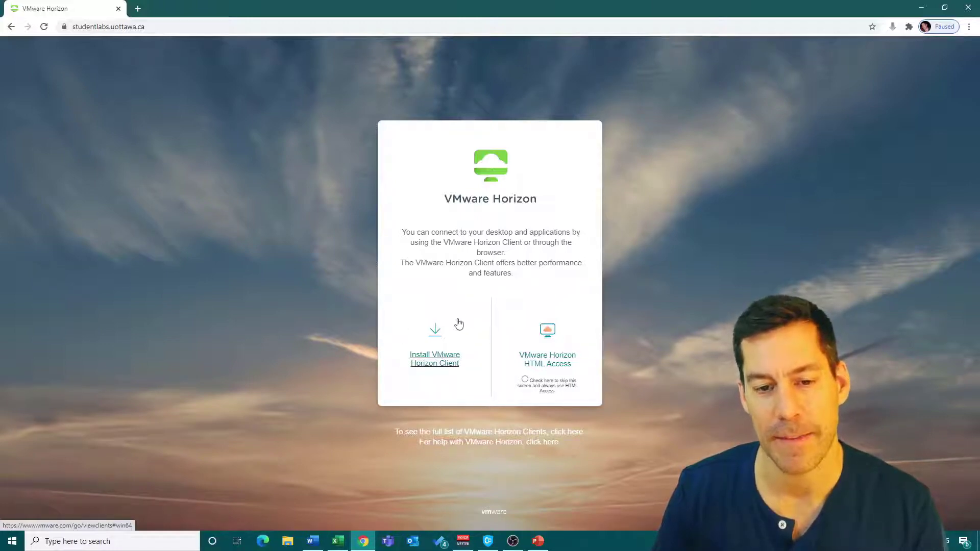
- Download the VMware Horizon Client installer for Windows, version 2006
{"action": "left_click", "coordinate": [437, 359]}
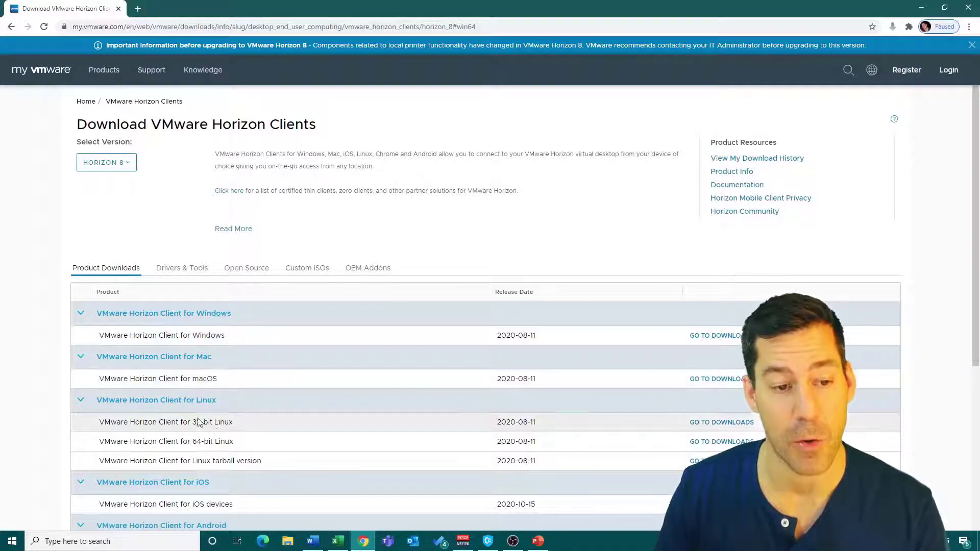
{"action": "left_click", "coordinate": [716, 342]}
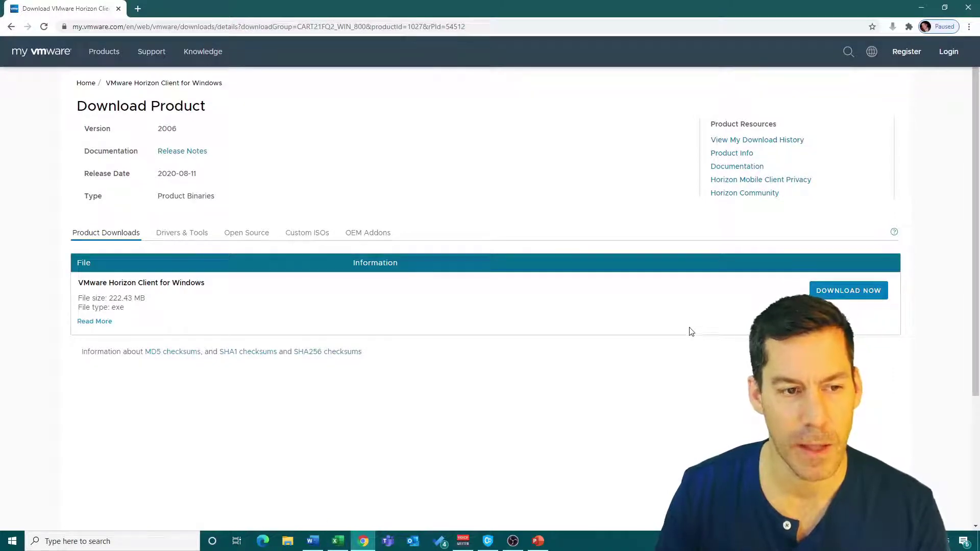
{"action": "left_click", "coordinate": [836, 292]}
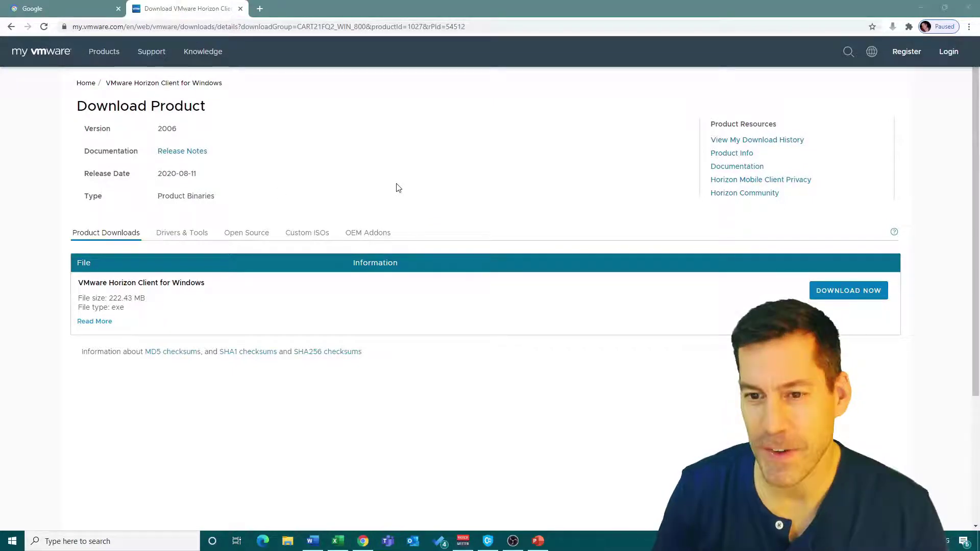
- Show the desktop and run the downloaded Horizon Client installer to its license screen
{"action": "key", "text": "super+d"}
{"action": "left_click_drag", "start_coordinate": [60, 130], "coordinate": [379, 198]}
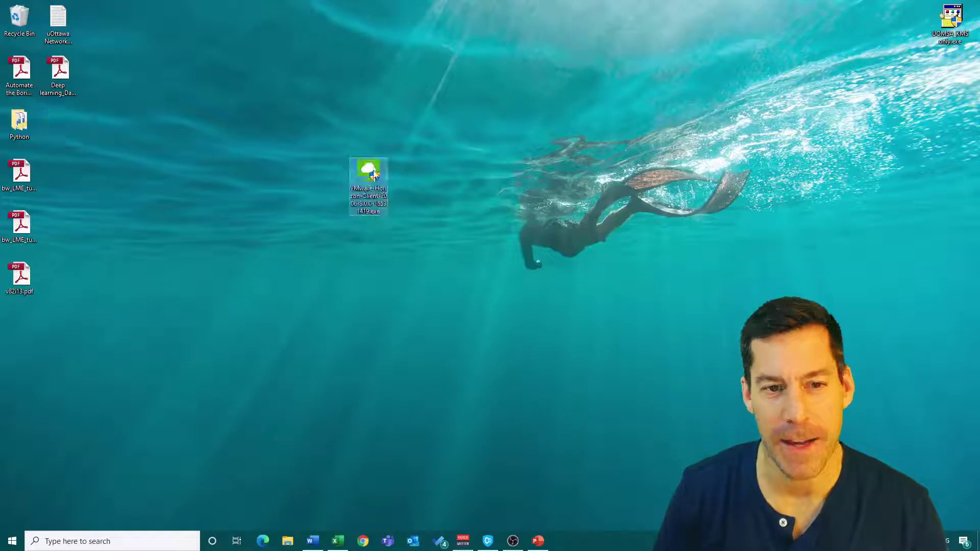
{"action": "double_click", "coordinate": [369, 171]}
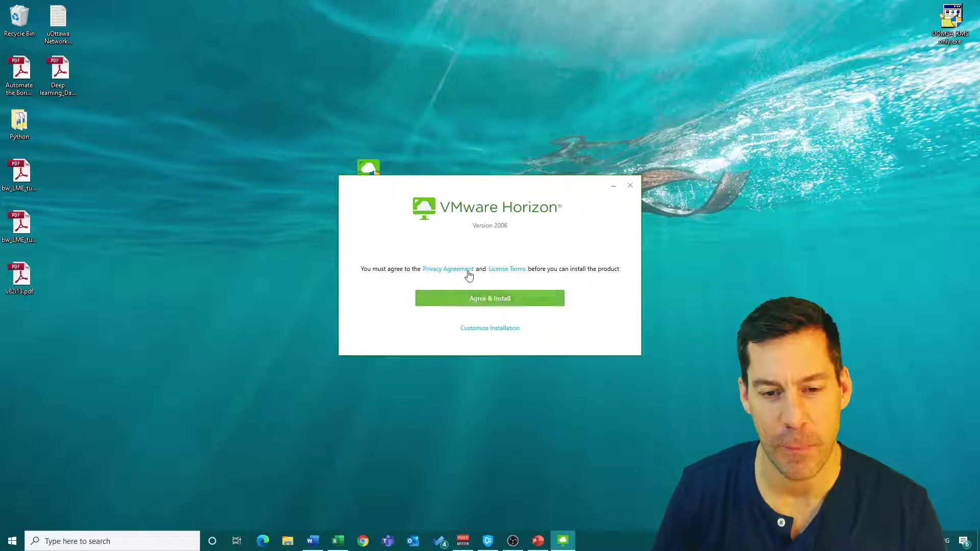
- Agree and install Horizon Client, finish, and choose Restart Later
{"action": "left_click", "coordinate": [482, 301]}
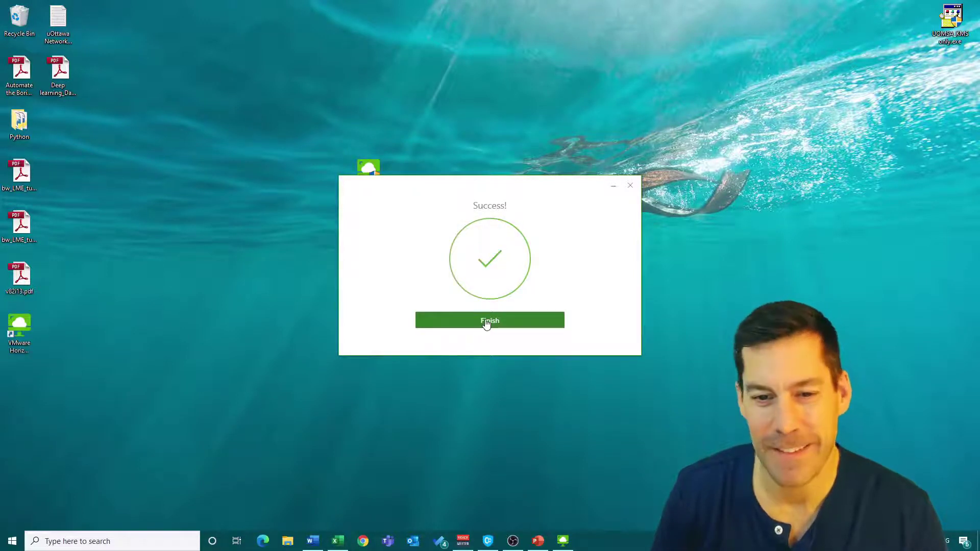
{"action": "left_click", "coordinate": [486, 321]}
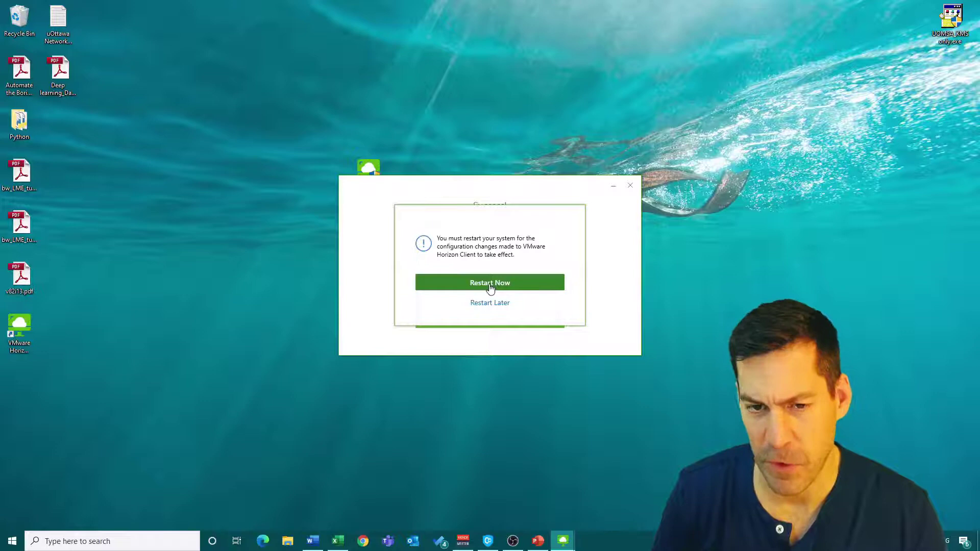
{"action": "left_click", "coordinate": [490, 303]}
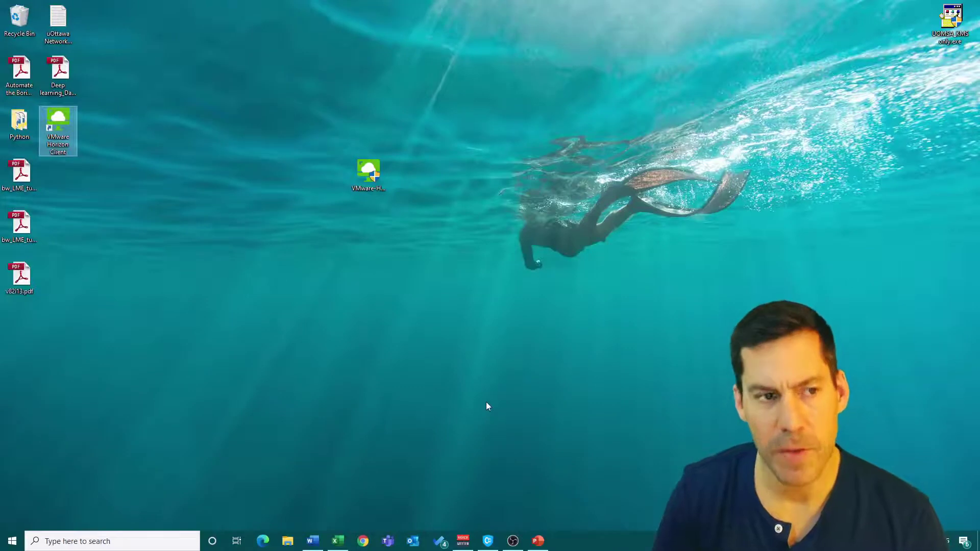
- Start VMware Horizon Client from its desktop shortcut, then return to Chrome
{"action": "double_click", "coordinate": [59, 121]}
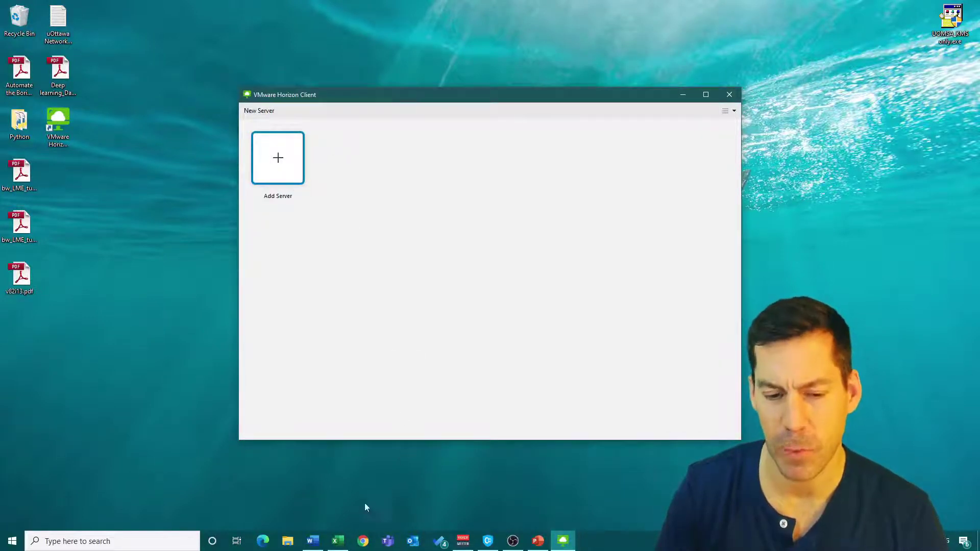
{"action": "left_click", "coordinate": [360, 545]}
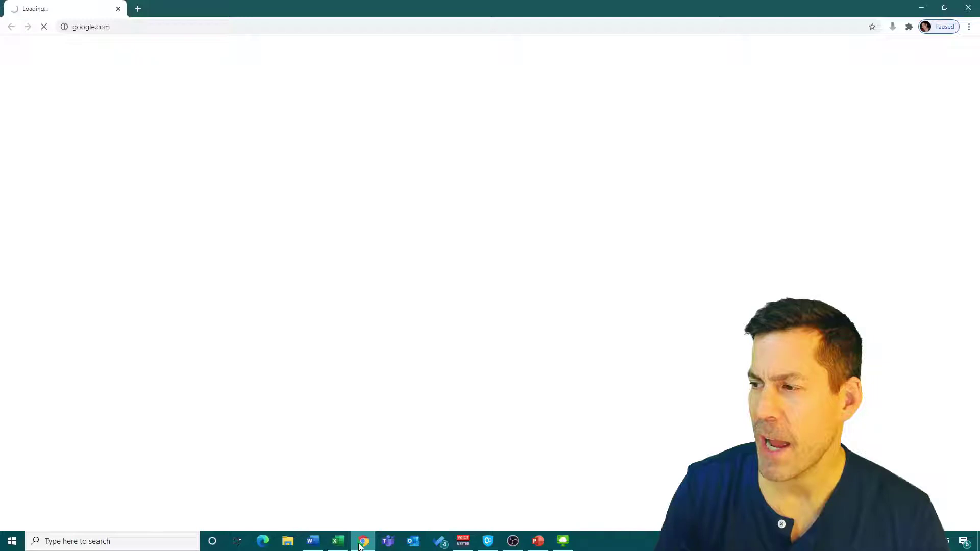
- Search Google for 'student labs uottawa' and open the uOttawa RemoteLabs Portal page
{"action": "left_click", "coordinate": [160, 29]}
{"action": "type", "text": "stu"}
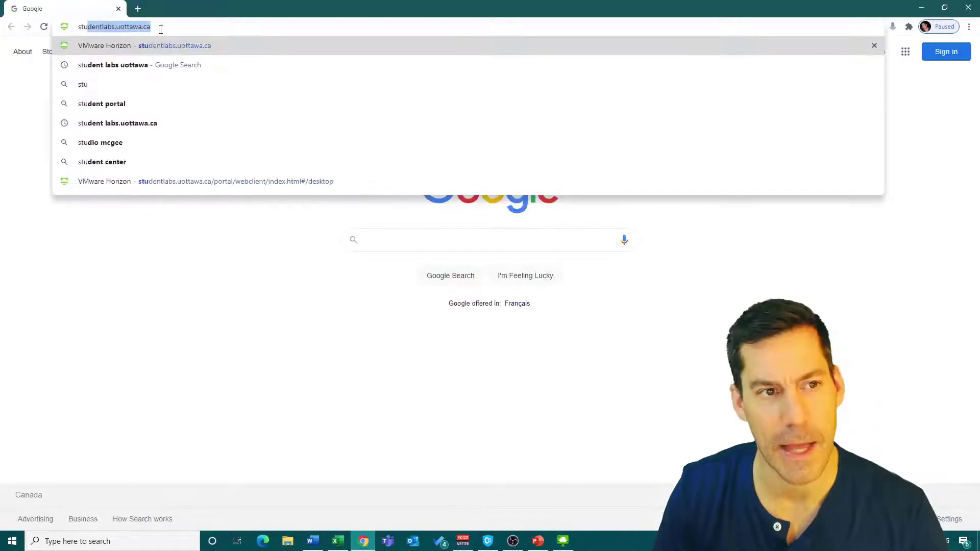
{"action": "left_click", "coordinate": [117, 65]}
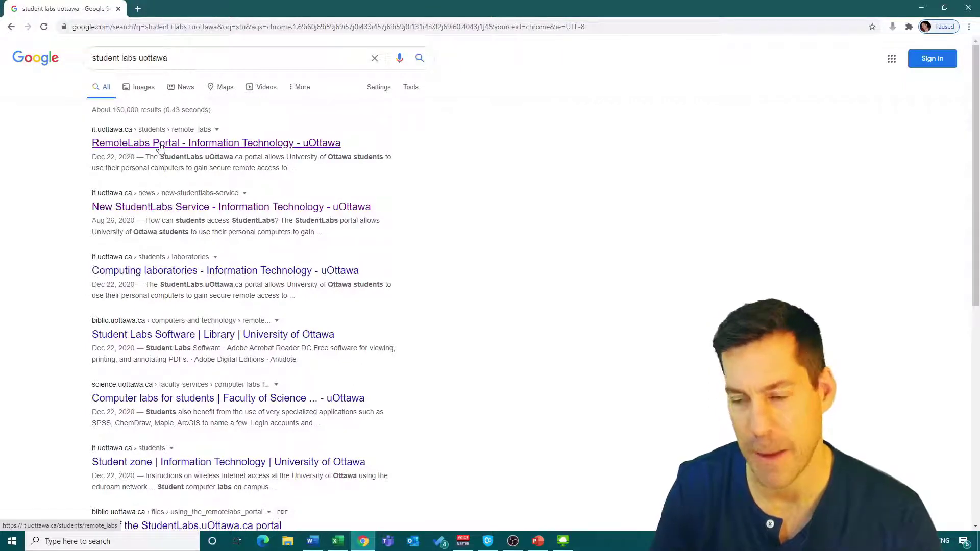
{"action": "left_click", "coordinate": [160, 145]}
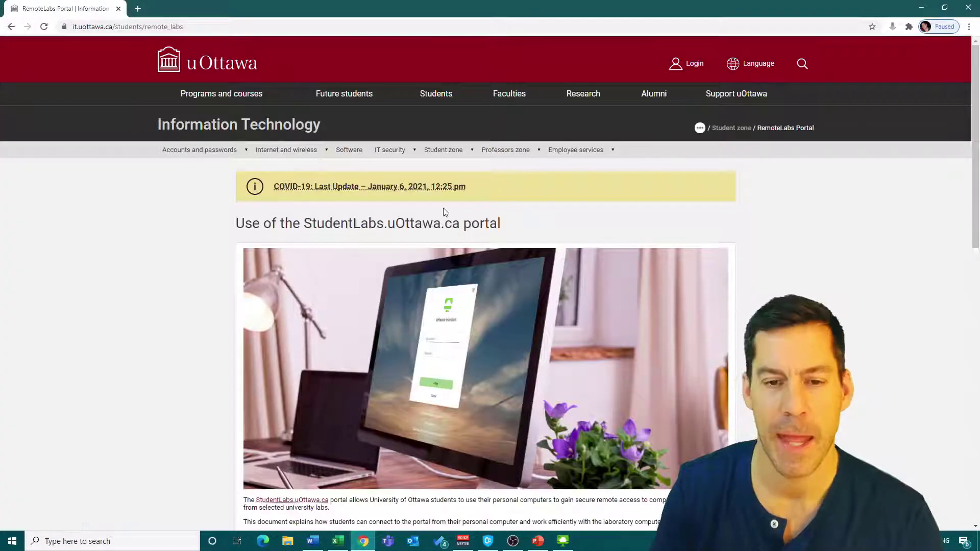
{"action": "scroll", "coordinate": [444, 212], "scroll_direction": "down", "scroll_amount": 8}
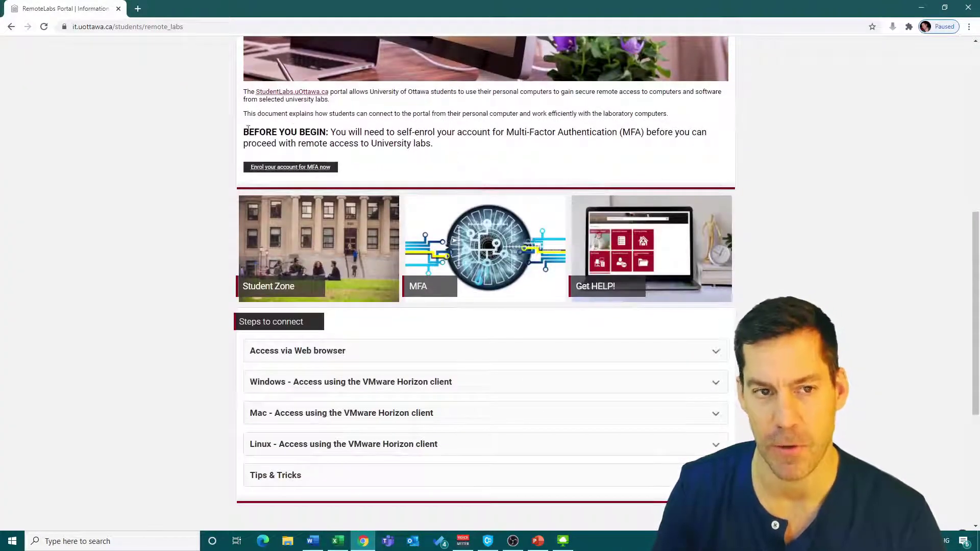
{"action": "left_click_drag", "start_coordinate": [245, 132], "coordinate": [433, 144]}
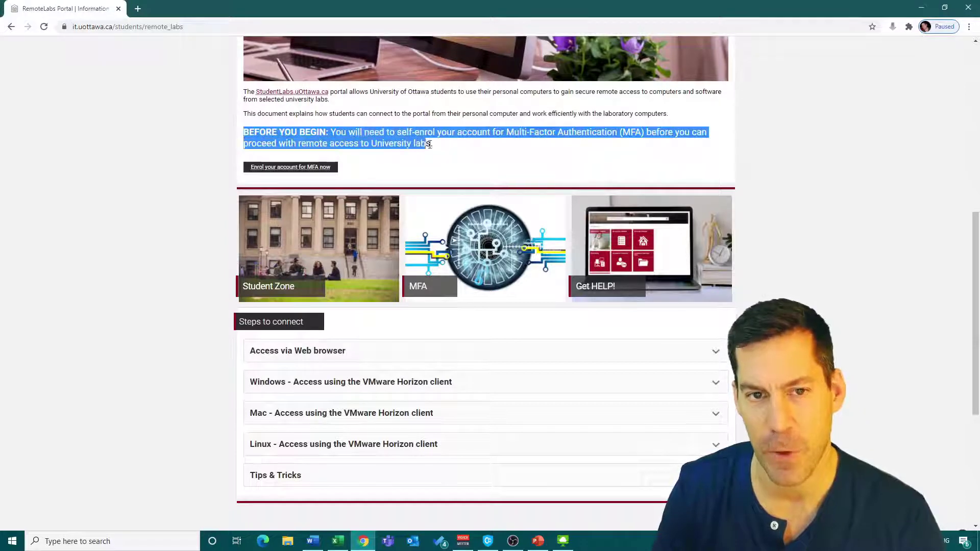
{"action": "left_click", "coordinate": [388, 129]}
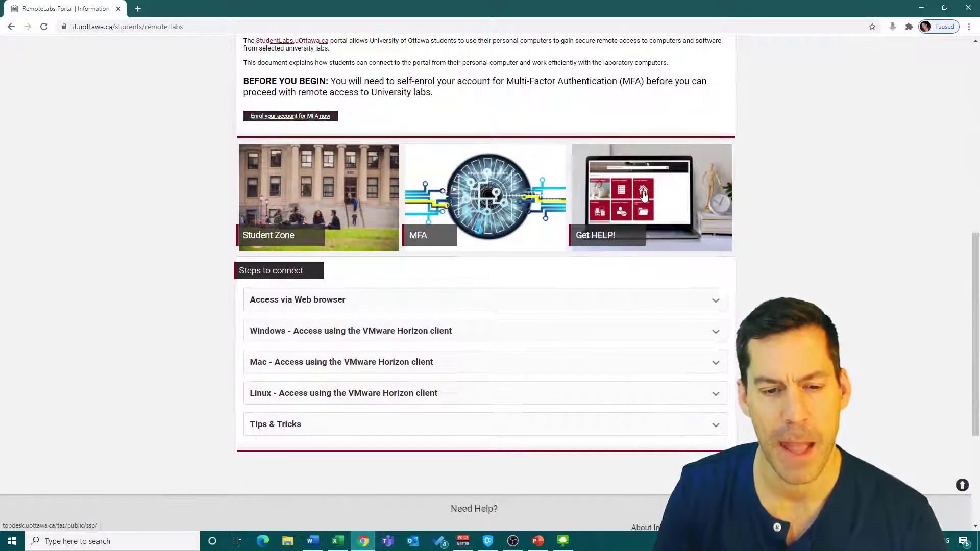
{"action": "scroll", "coordinate": [643, 195], "scroll_direction": "down", "scroll_amount": 1}
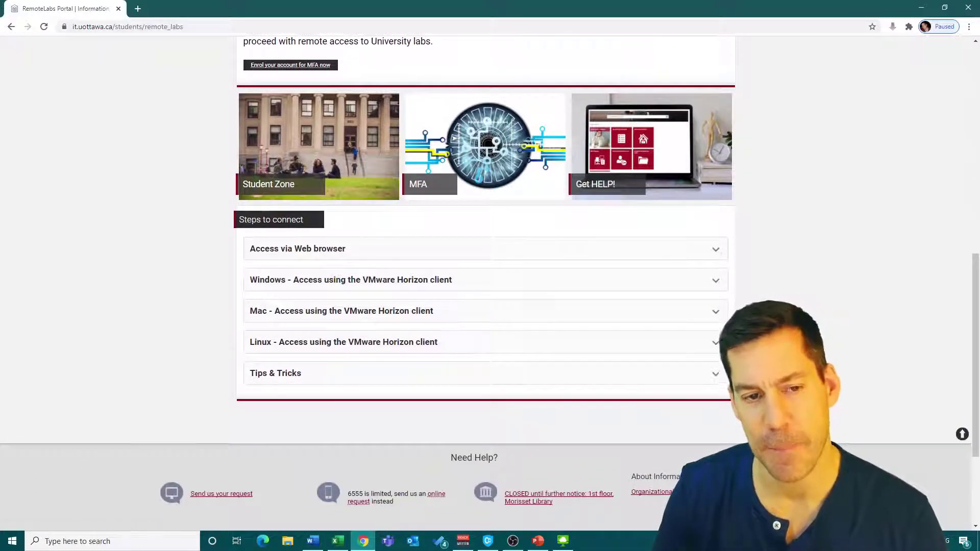
{"action": "left_click_drag", "start_coordinate": [238, 219], "coordinate": [313, 222]}
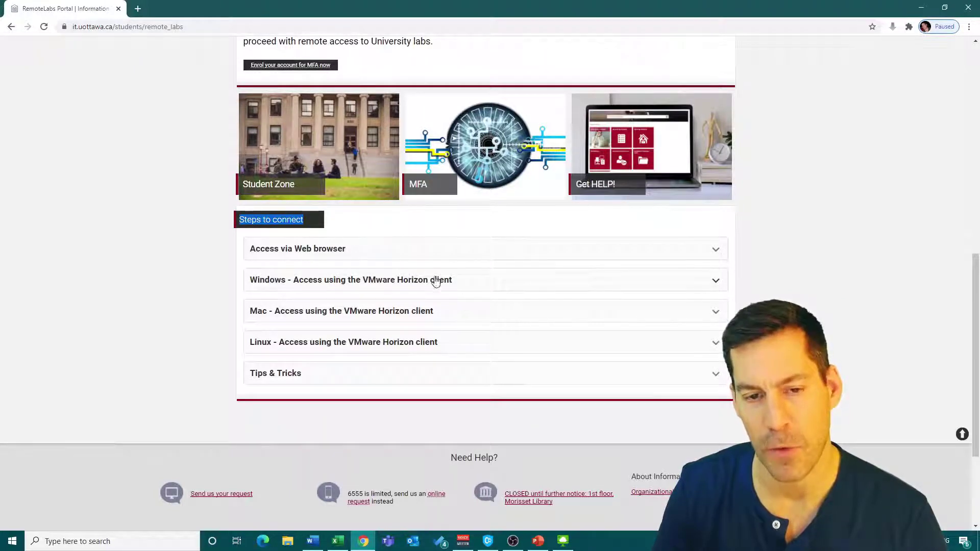
{"action": "left_click", "coordinate": [232, 291]}
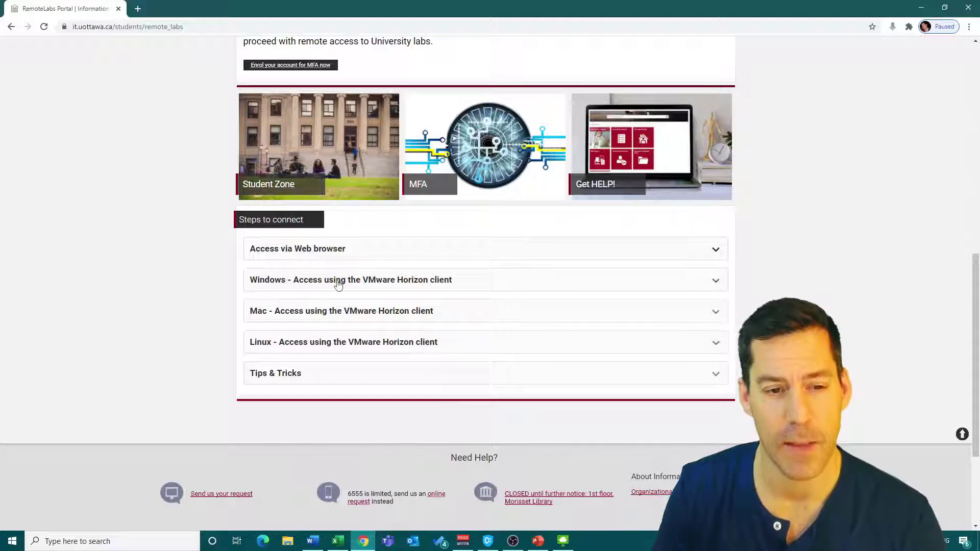
- Expand the Windows Horizon client instructions and scroll to the configuration steps
{"action": "left_click", "coordinate": [716, 281]}
{"action": "scroll", "coordinate": [677, 239], "scroll_direction": "down", "scroll_amount": 3}
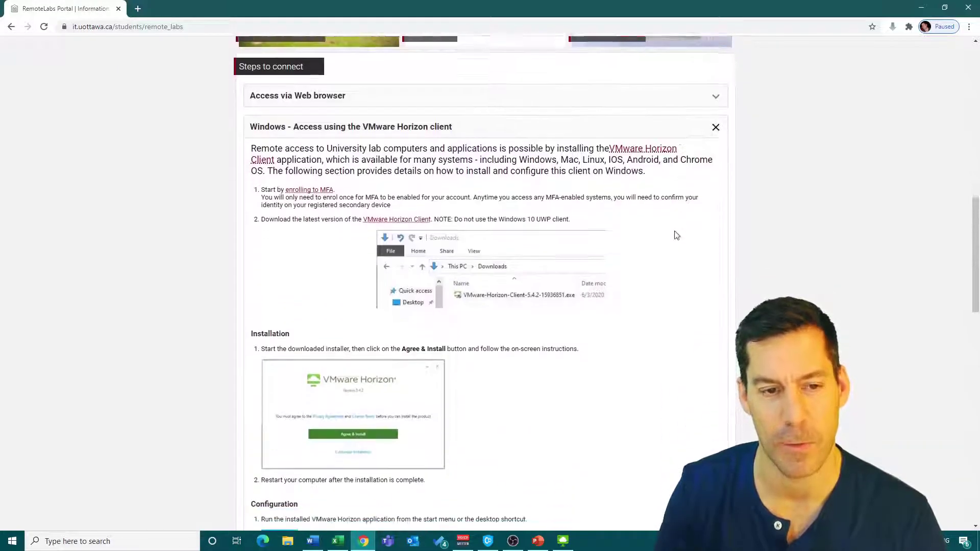
{"action": "scroll", "coordinate": [676, 236], "scroll_direction": "down", "scroll_amount": 1}
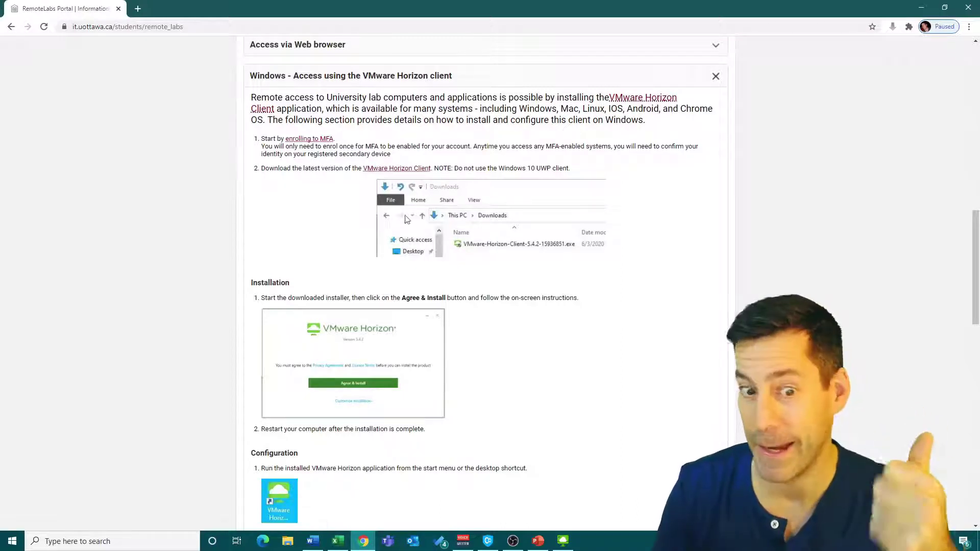
{"action": "scroll", "coordinate": [494, 171], "scroll_direction": "down", "scroll_amount": 4}
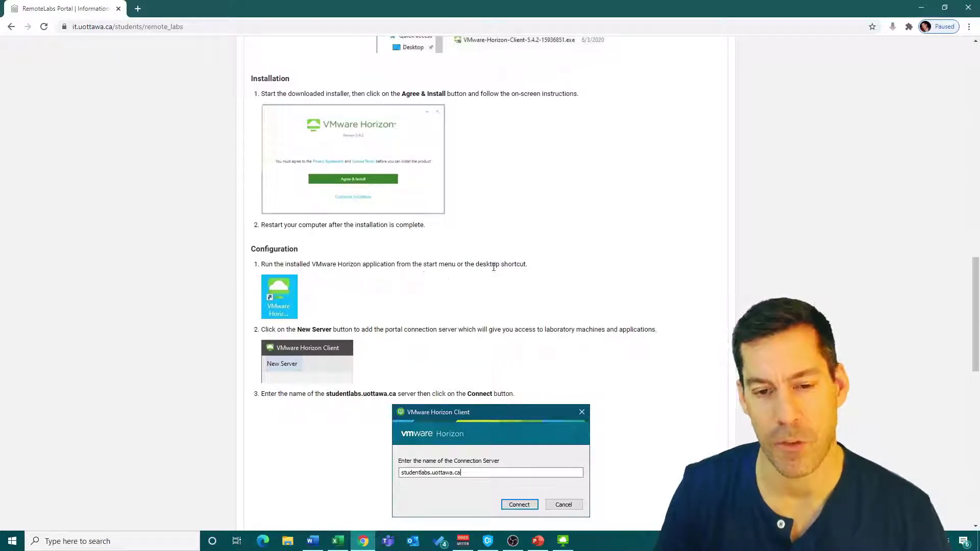
{"action": "scroll", "coordinate": [395, 296], "scroll_direction": "down", "scroll_amount": 2}
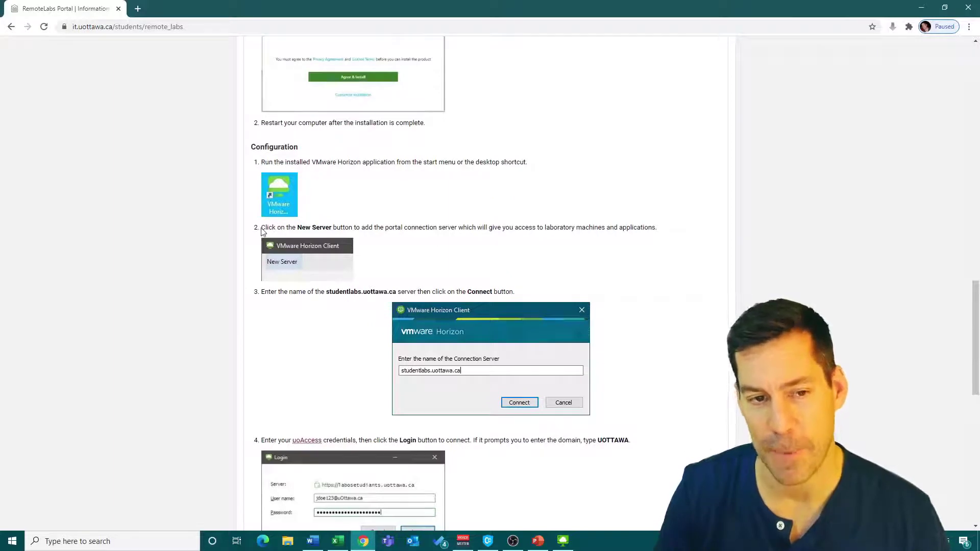
- Copy the server name studentlabs.uottawa.ca from the New Server step
{"action": "left_click_drag", "start_coordinate": [262, 229], "coordinate": [351, 226]}
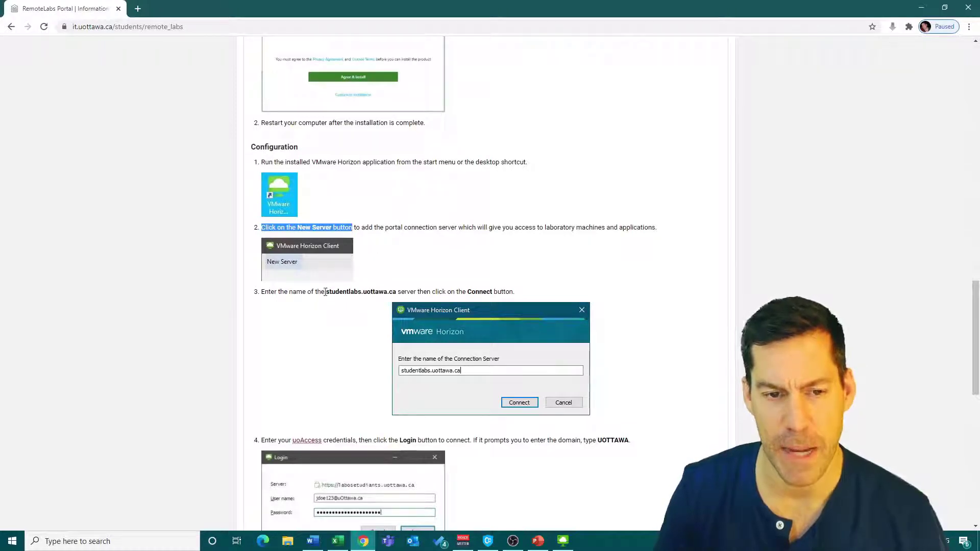
{"action": "left_click_drag", "start_coordinate": [327, 291], "coordinate": [395, 294]}
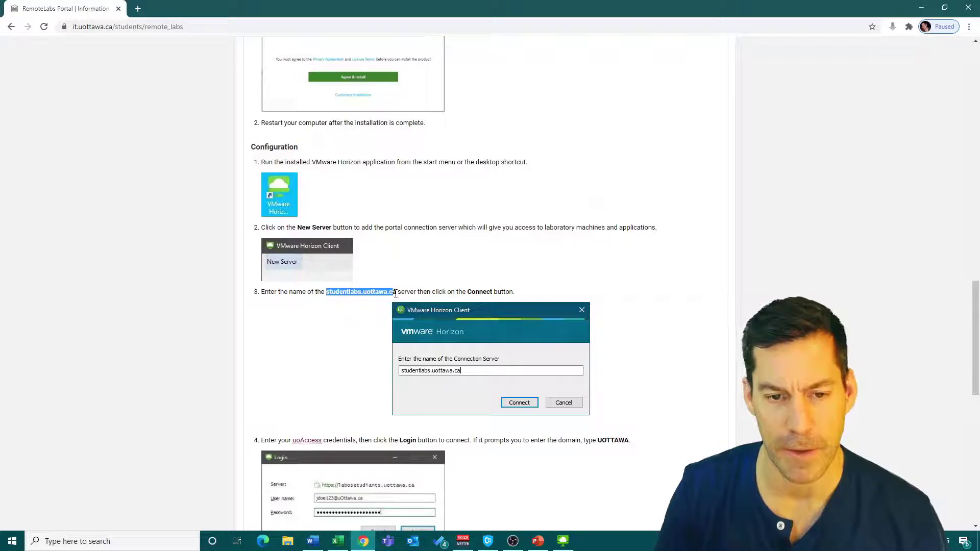
{"action": "right_click", "coordinate": [377, 293]}
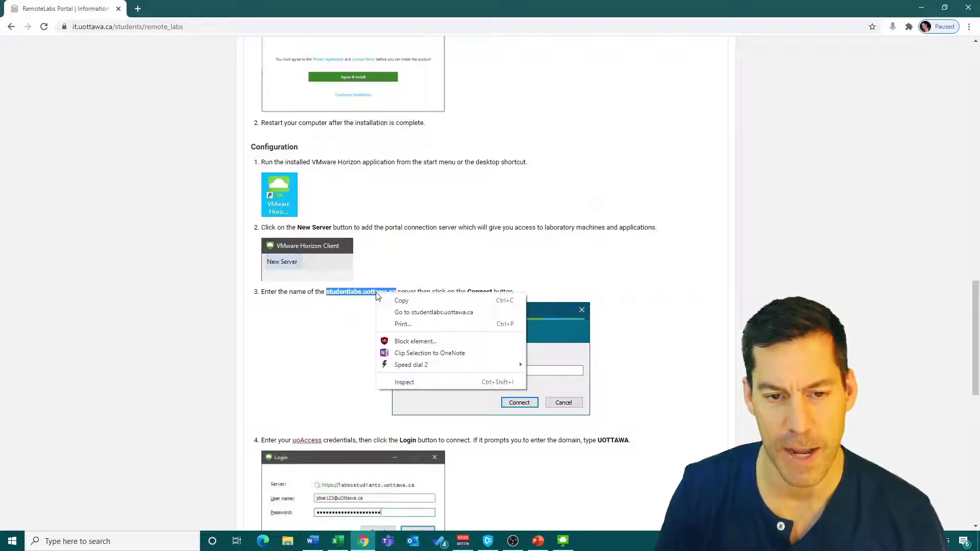
{"action": "left_click", "coordinate": [415, 297]}
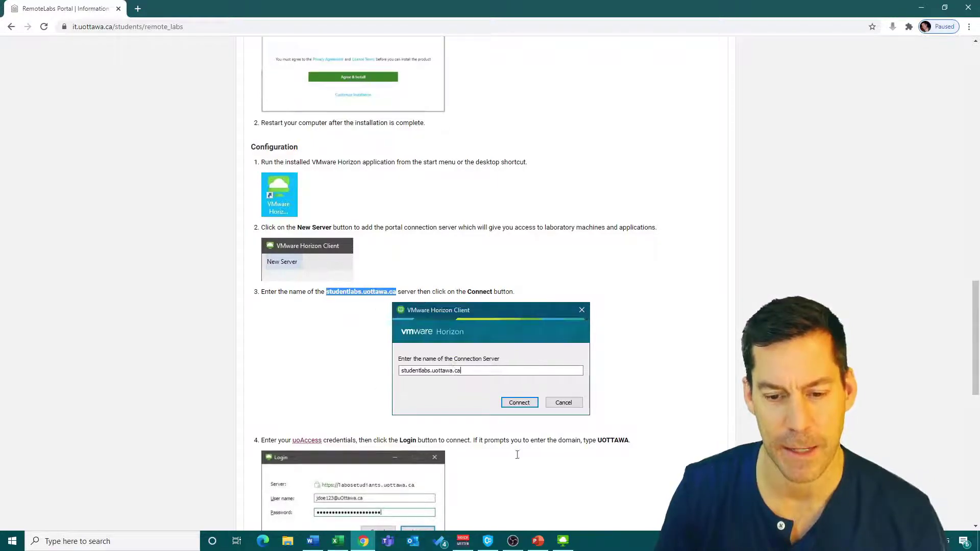
- Add a new server in Horizon Client by pasting studentlabs.uottawa.ca and connect
{"action": "left_click", "coordinate": [567, 541]}
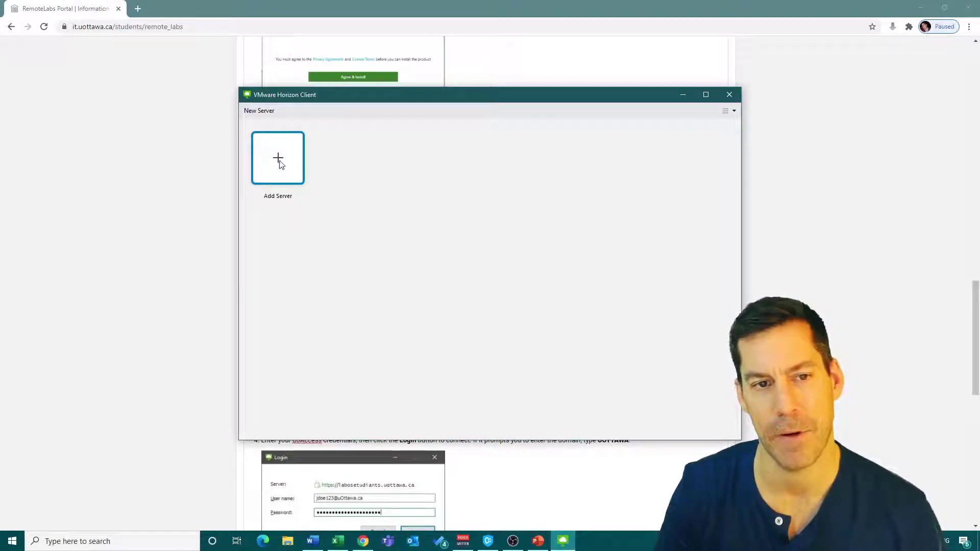
{"action": "double_click", "coordinate": [279, 162]}
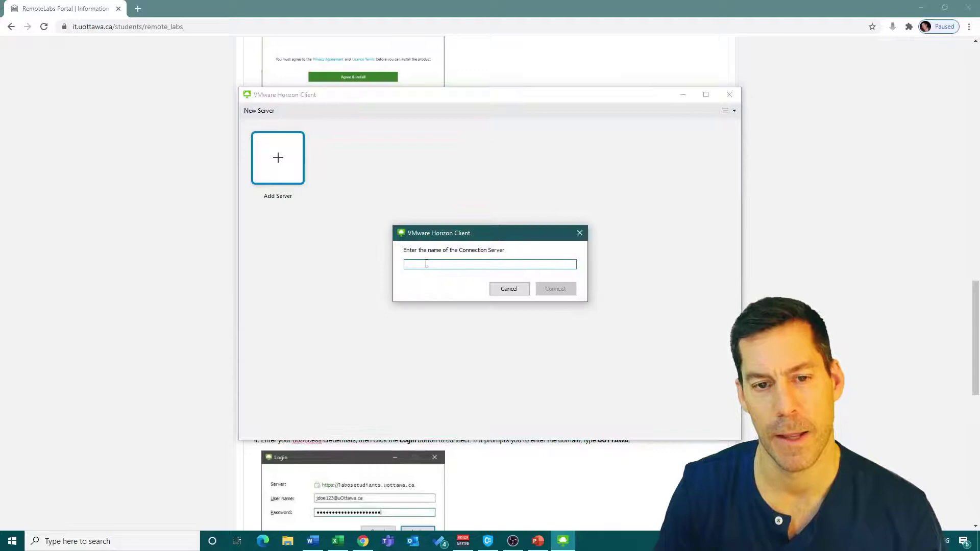
{"action": "right_click", "coordinate": [420, 263]}
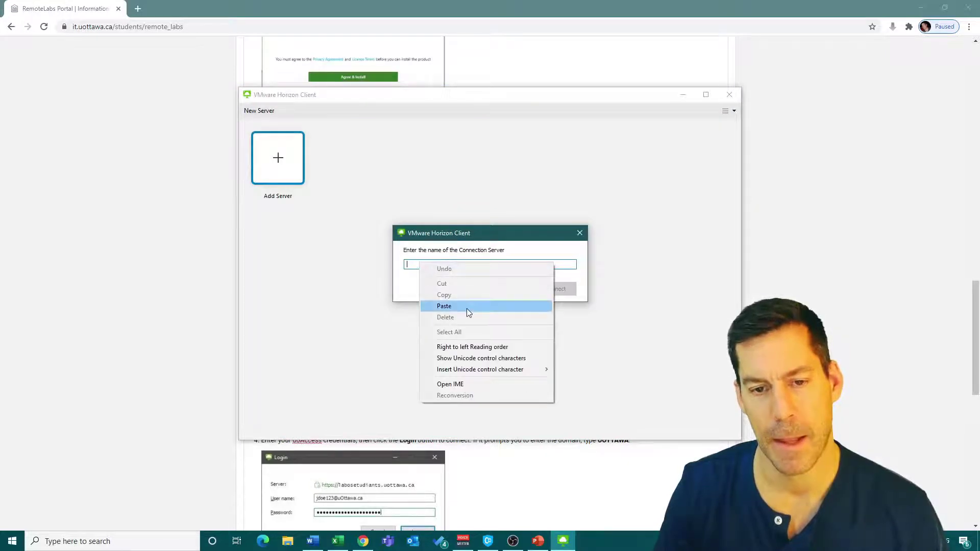
{"action": "left_click", "coordinate": [466, 309]}
{"action": "left_click", "coordinate": [556, 290]}
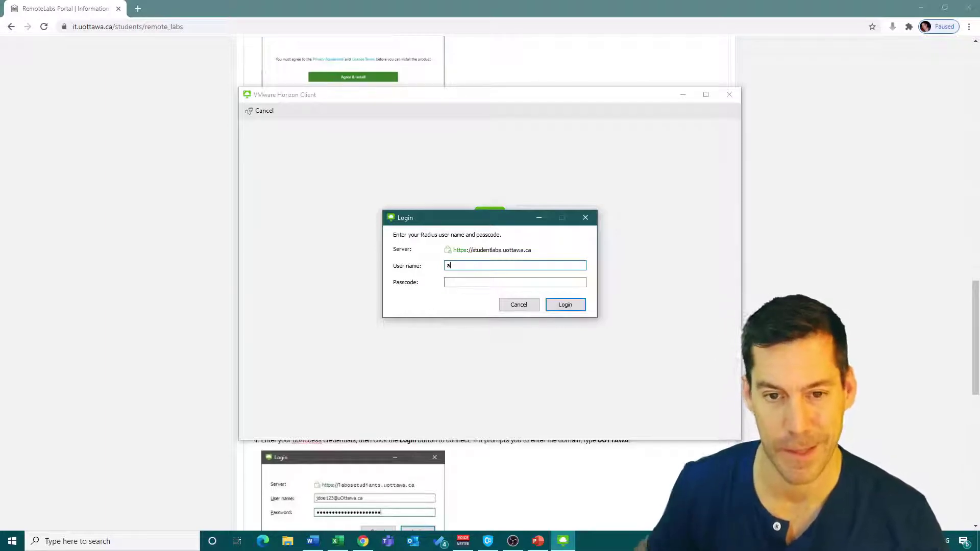
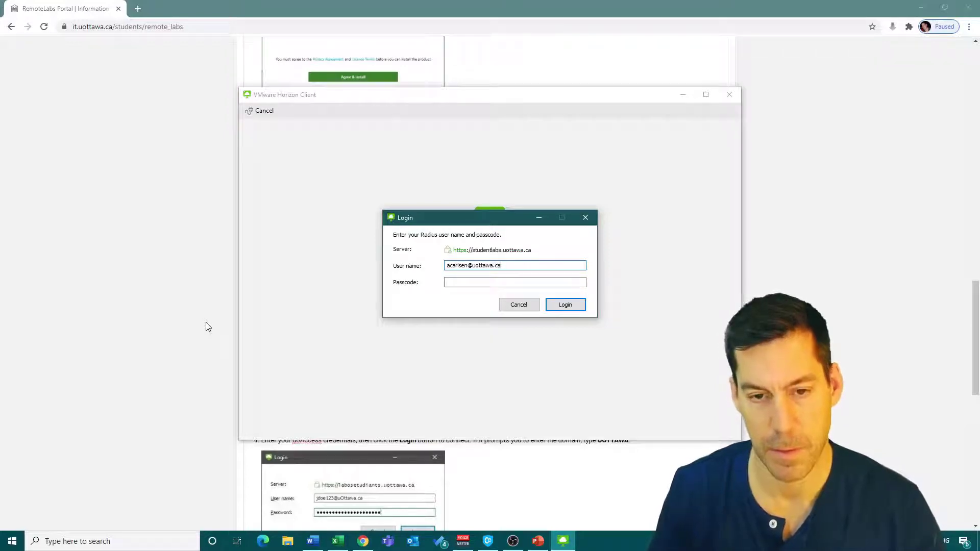
- Log in with the uOttawa user name and passcode to list the lab desktops
{"action": "left_click", "coordinate": [483, 282]}
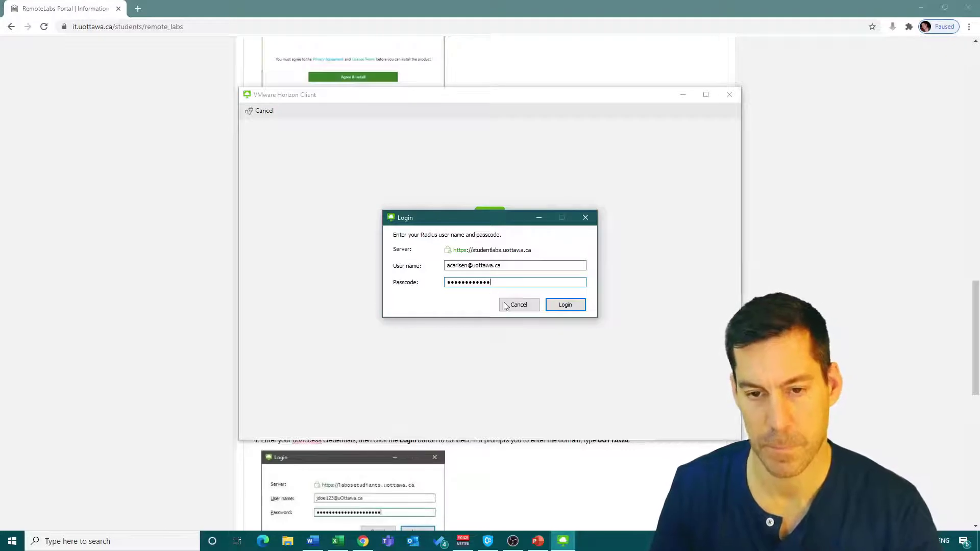
{"action": "left_click", "coordinate": [565, 306]}
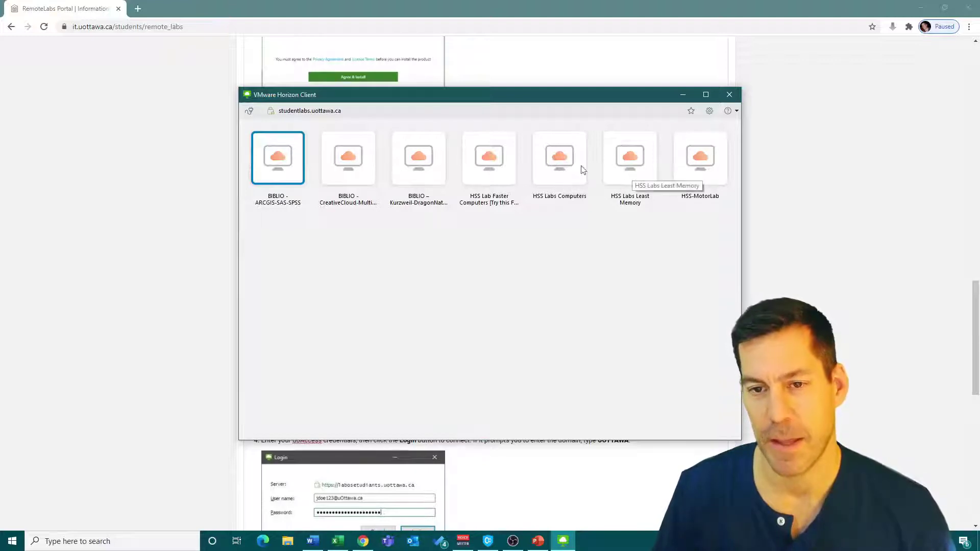
- Select and launch the BIBLIO - ARCGIS-SAS-SPSS desktop
{"action": "left_click", "coordinate": [556, 165]}
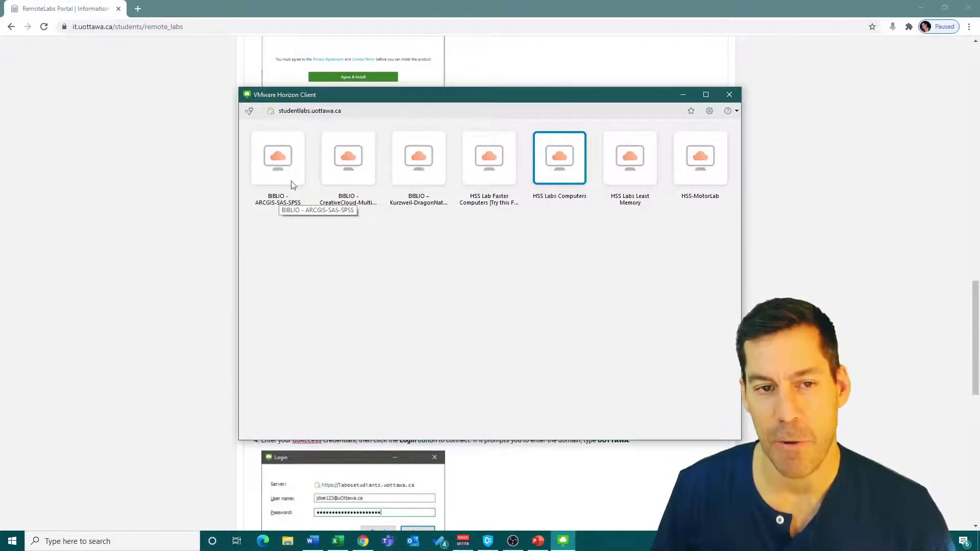
{"action": "left_click", "coordinate": [268, 154]}
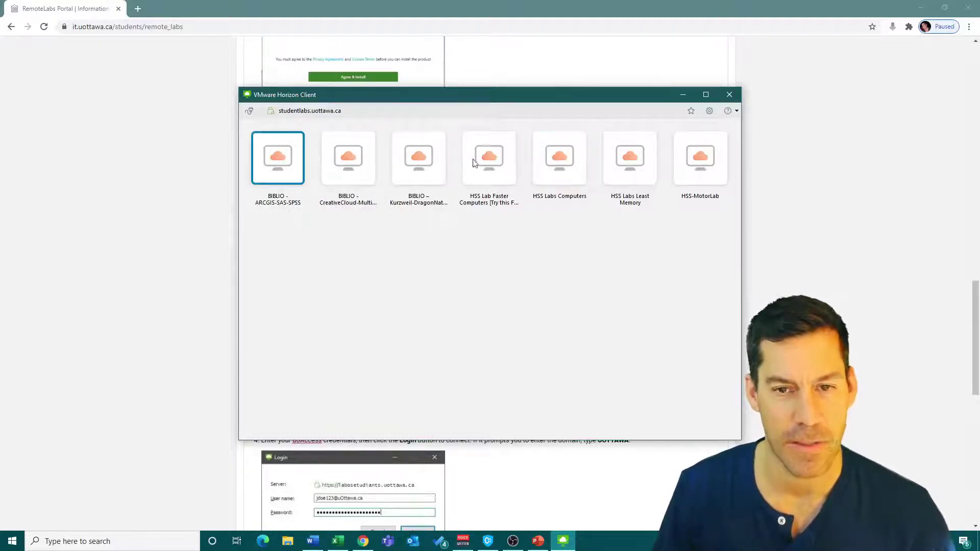
{"action": "left_click", "coordinate": [565, 149]}
{"action": "left_click", "coordinate": [279, 163]}
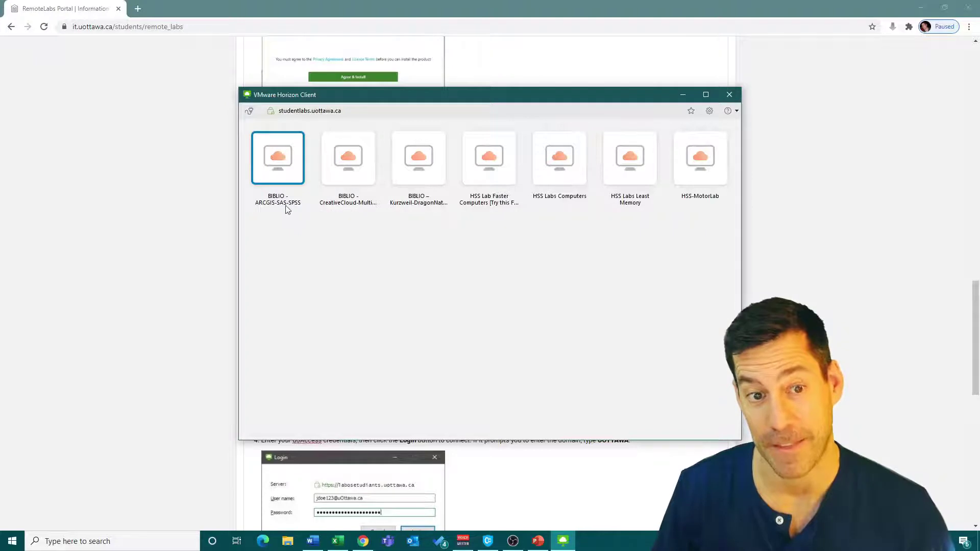
{"action": "double_click", "coordinate": [280, 157]}
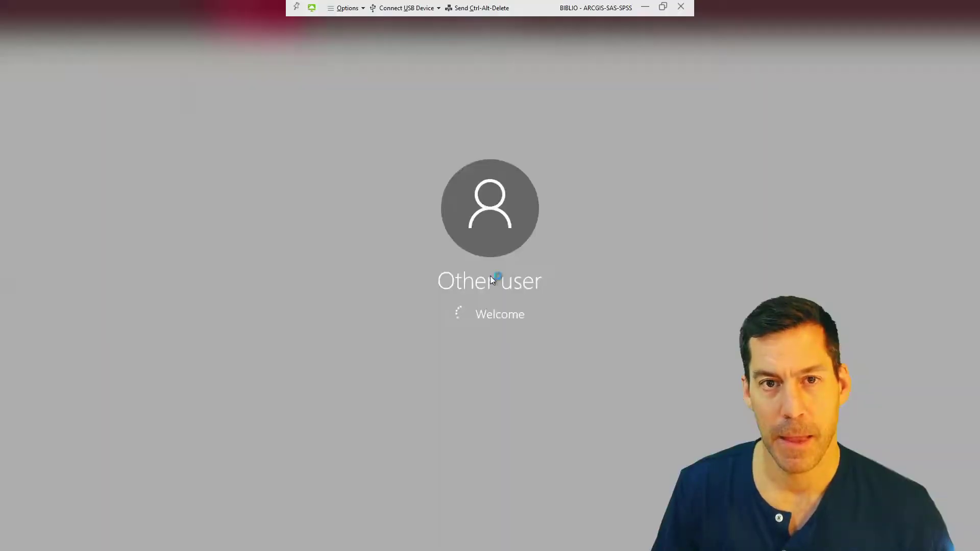
- Restore the full-screen BIBLIO session to a window and move it to the top-left
{"action": "left_click", "coordinate": [663, 7]}
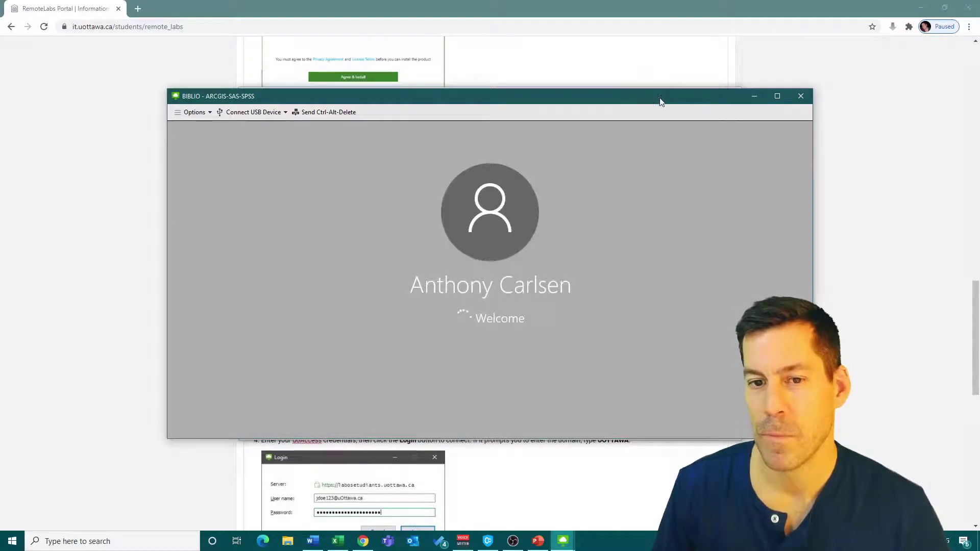
{"action": "left_click_drag", "start_coordinate": [660, 102], "coordinate": [553, 44]}
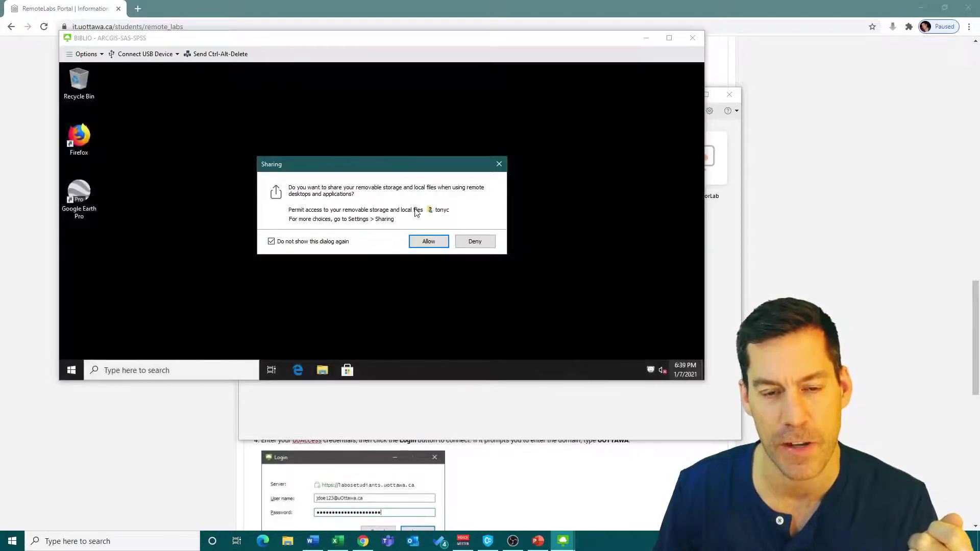
- Allow the BIBLIO remote desktop to access local files and storage
{"action": "left_click", "coordinate": [429, 241]}
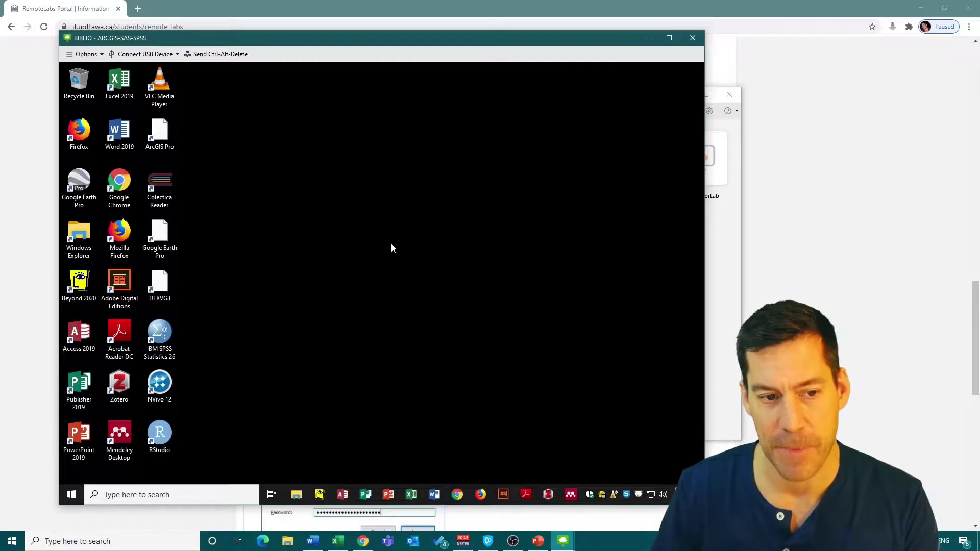
- Select the IBM SPSS Statistics 26 icon on the remote desktop
{"action": "left_click", "coordinate": [162, 330]}
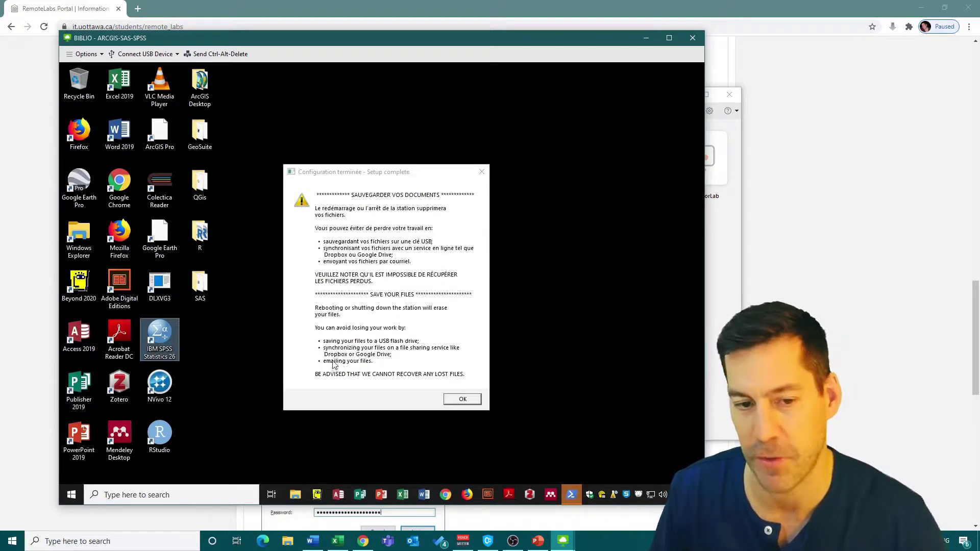
- Dismiss the Setup complete notice, disconnect via Options, confirm, and close Horizon Client
{"action": "left_click", "coordinate": [463, 399]}
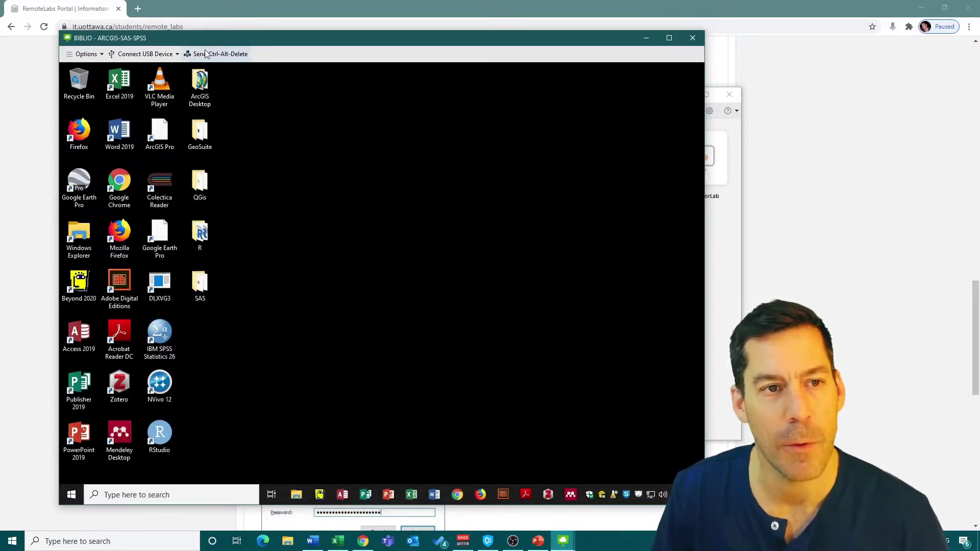
{"action": "left_click", "coordinate": [82, 56]}
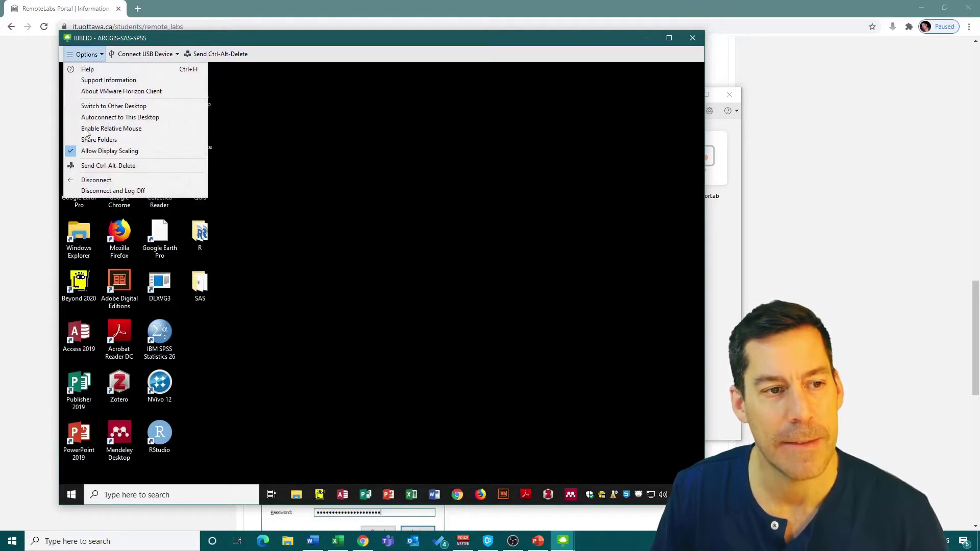
{"action": "left_click", "coordinate": [108, 178]}
{"action": "left_click", "coordinate": [510, 309]}
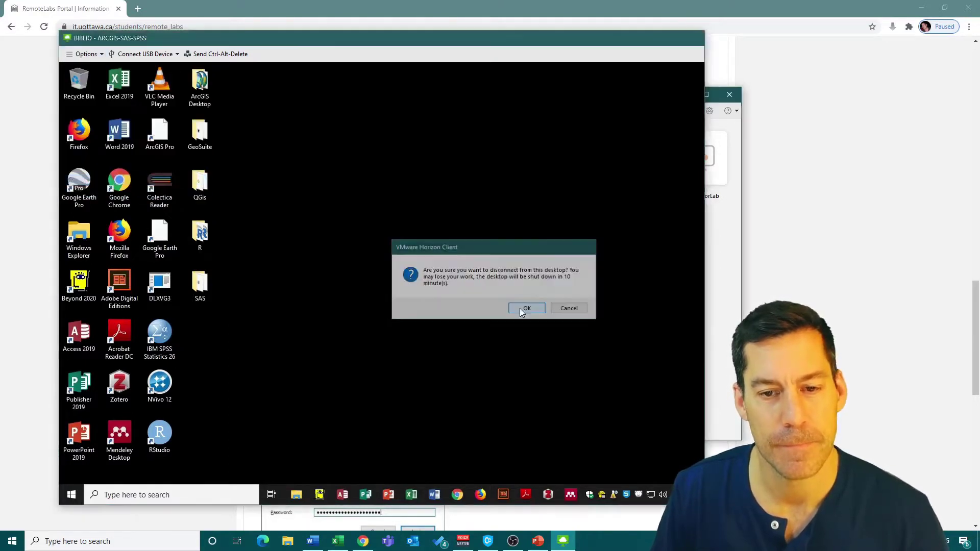
{"action": "left_click", "coordinate": [730, 94]}
- Close the Chrome browser window to reveal the Windows desktop
{"action": "left_click", "coordinate": [970, 7]}
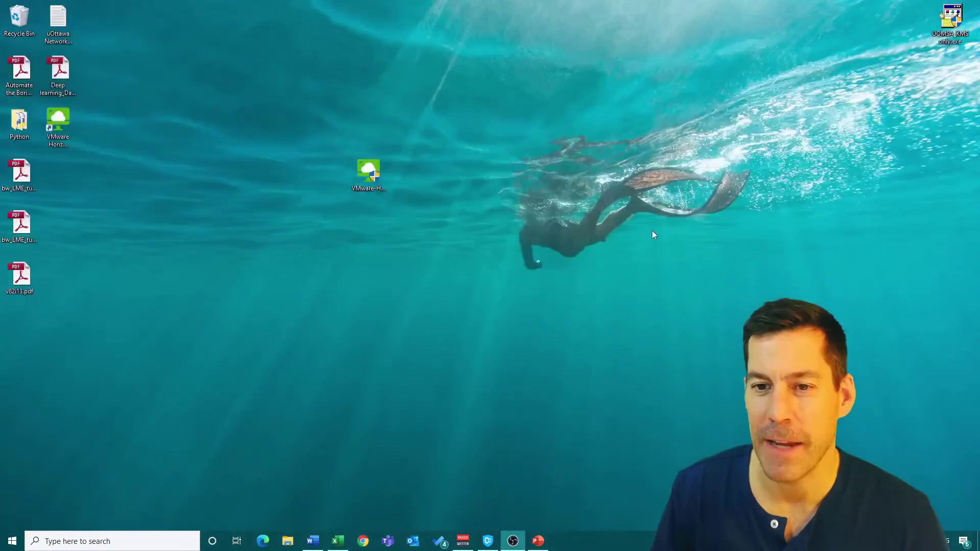